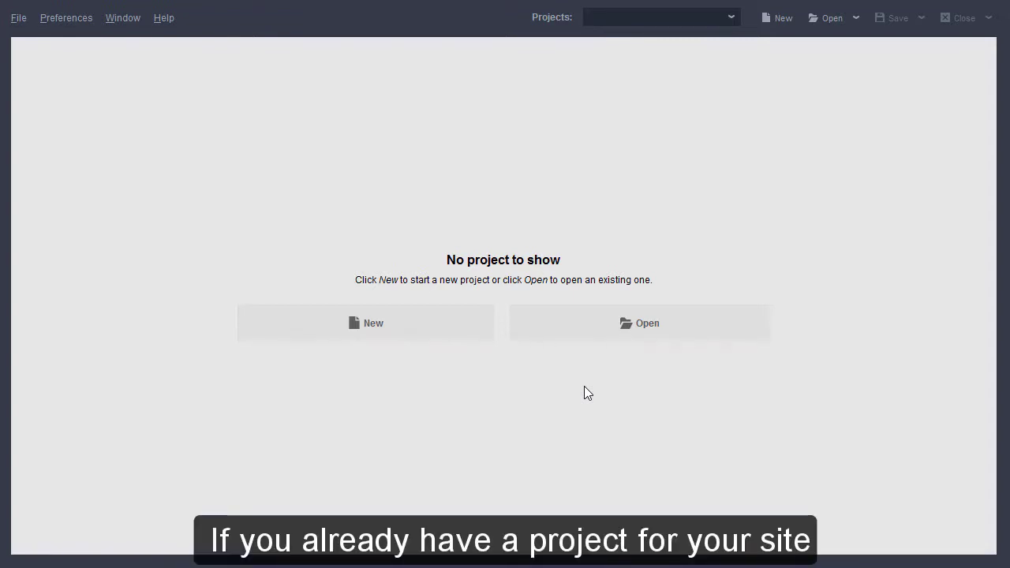
pyautogui.click(593, 332)
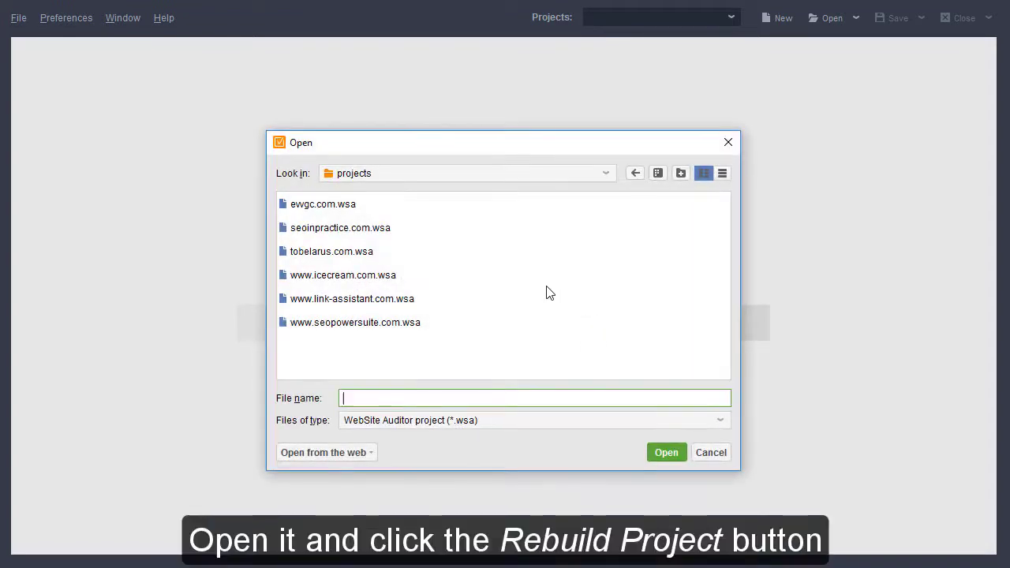
pyautogui.click(379, 276)
pyautogui.doubleClick(379, 276)
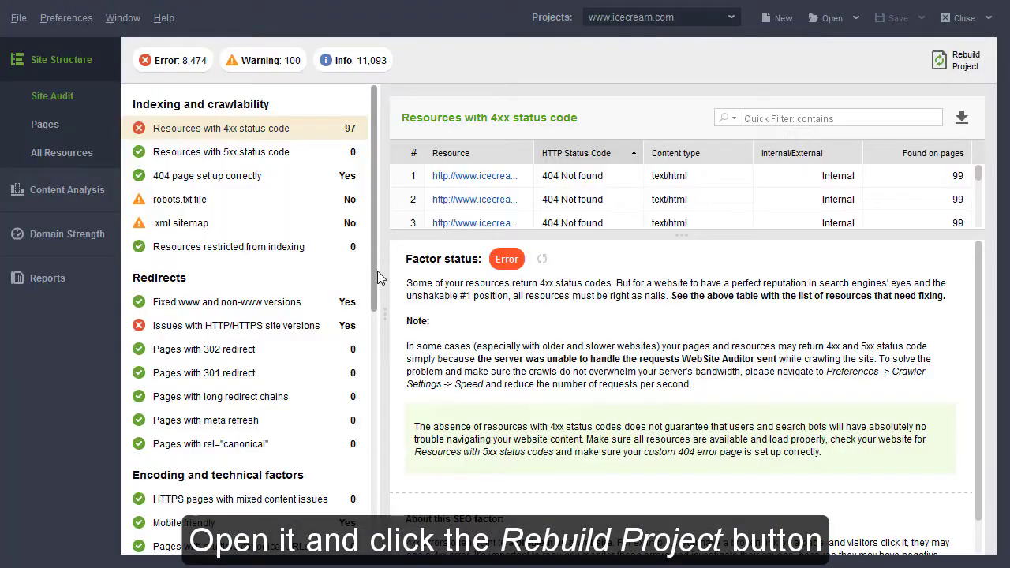
pyautogui.click(965, 63)
pyautogui.click(827, 485)
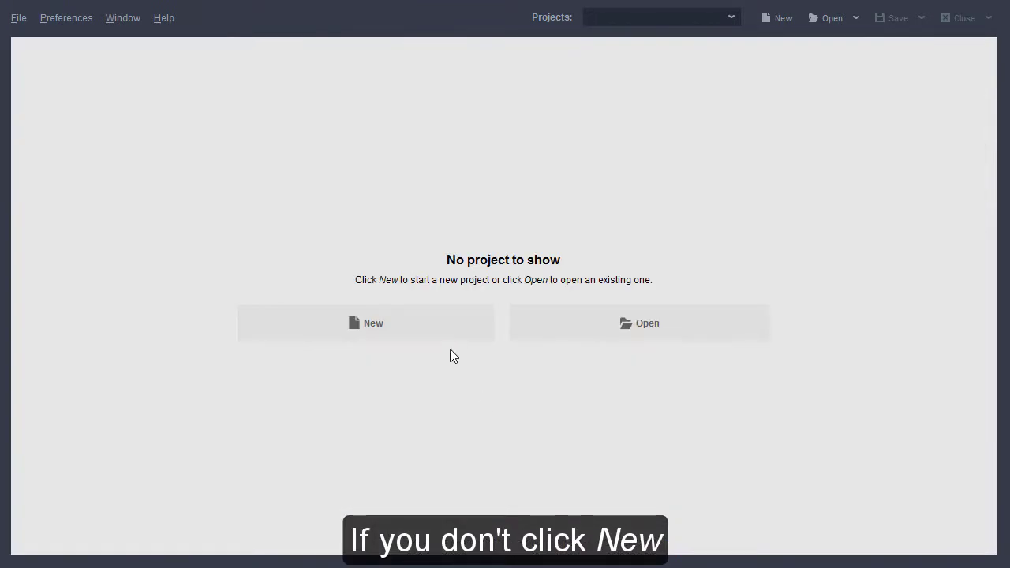
pyautogui.click(439, 326)
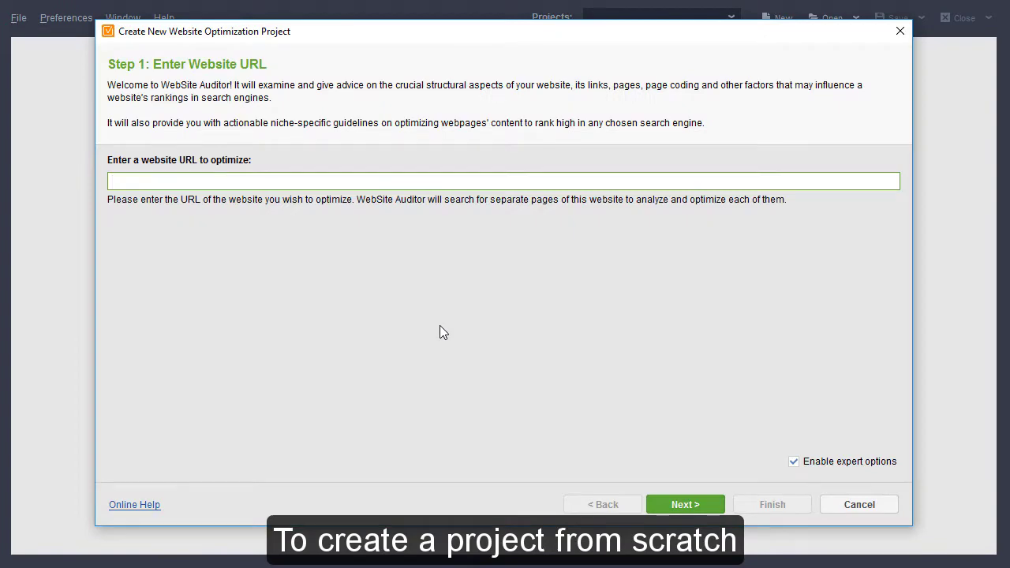
pyautogui.write('http://visitcroatia.com/')
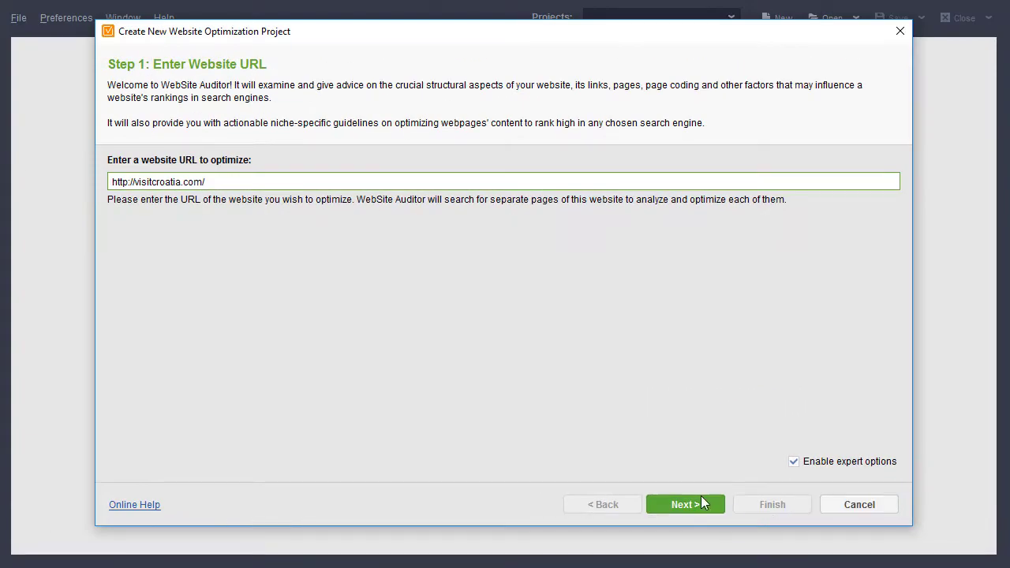
pyautogui.click(702, 499)
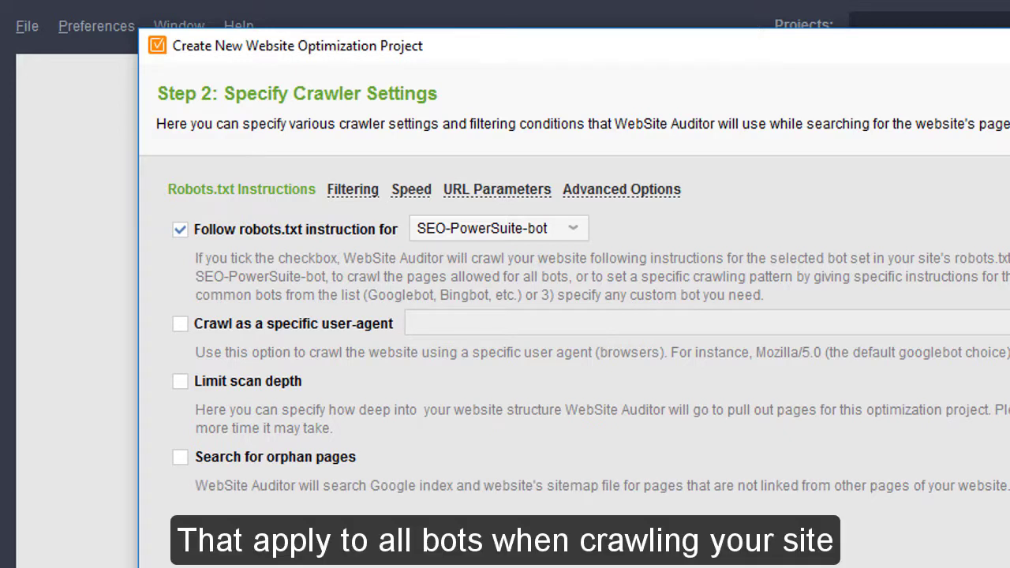
# Turn off following robots.txt instructions and set the crawl to use the specific user-agent Googlebot-Image/1.0
pyautogui.click(581, 235)
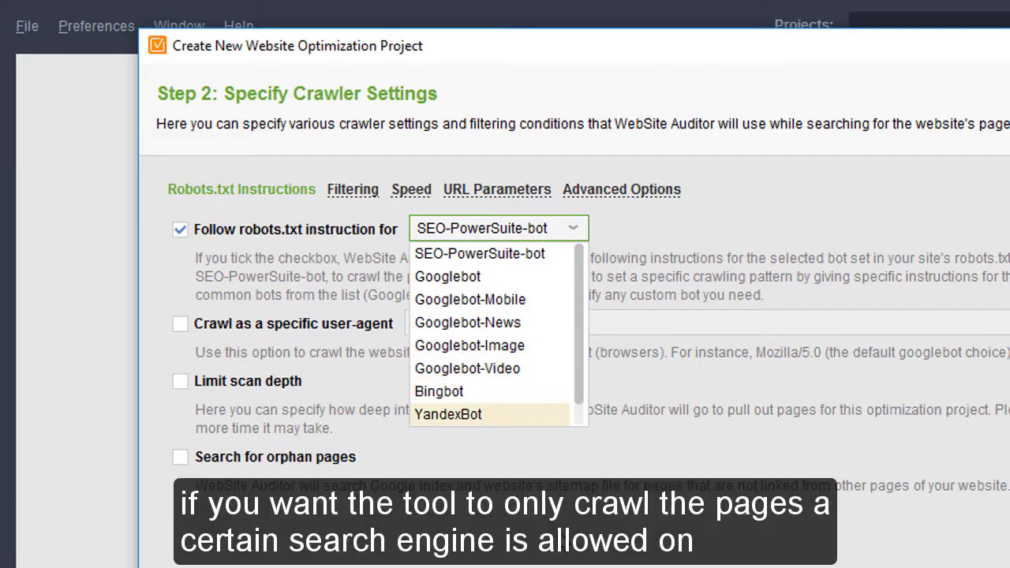
pyautogui.press('Escape')
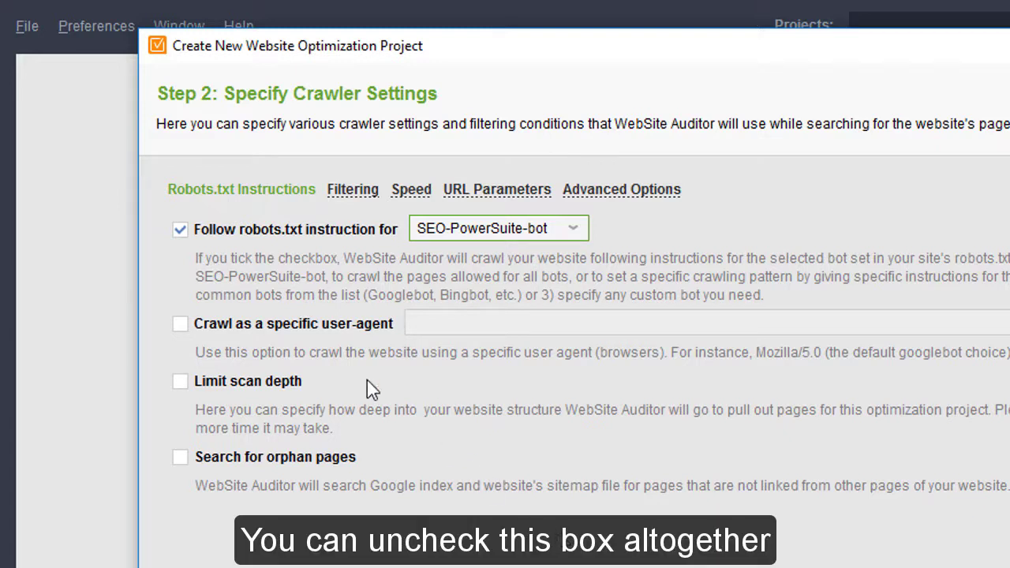
pyautogui.click(181, 231)
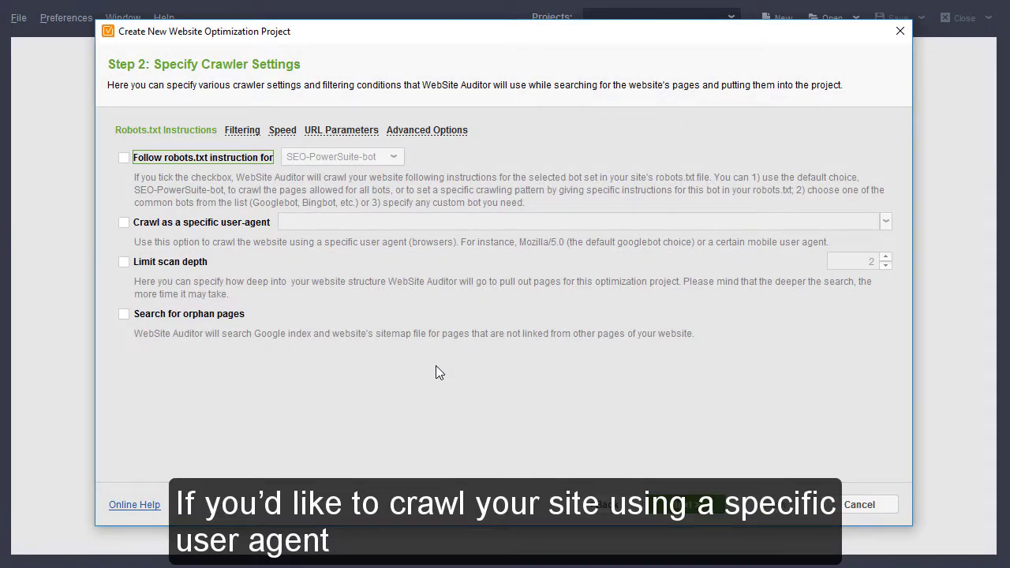
pyautogui.click(157, 222)
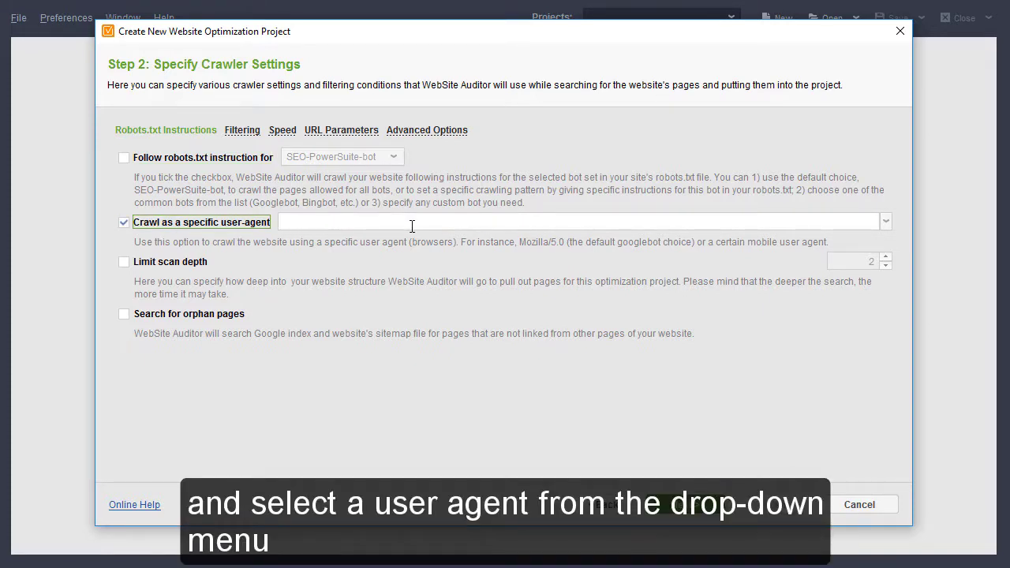
pyautogui.click(886, 223)
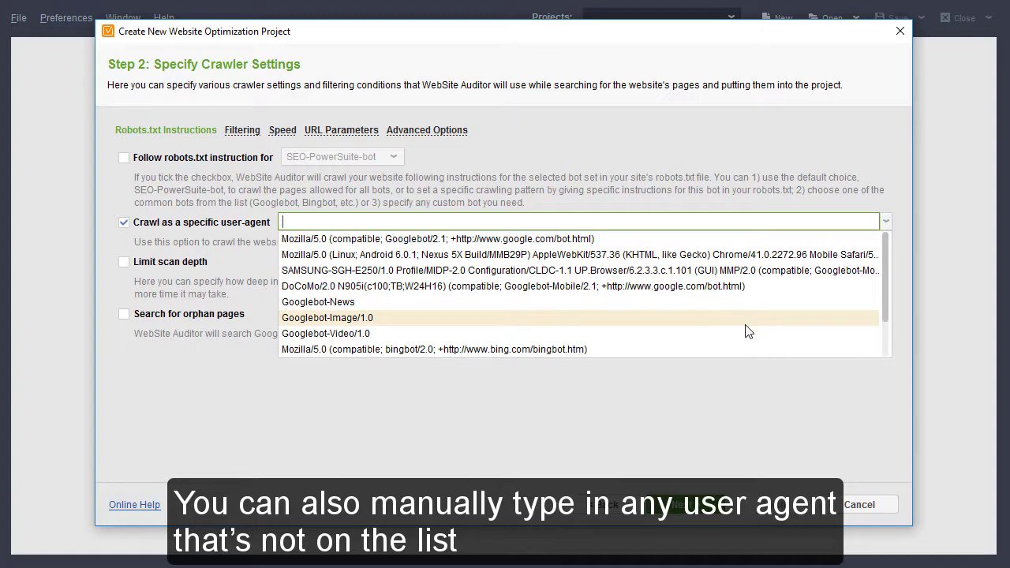
pyautogui.click(745, 322)
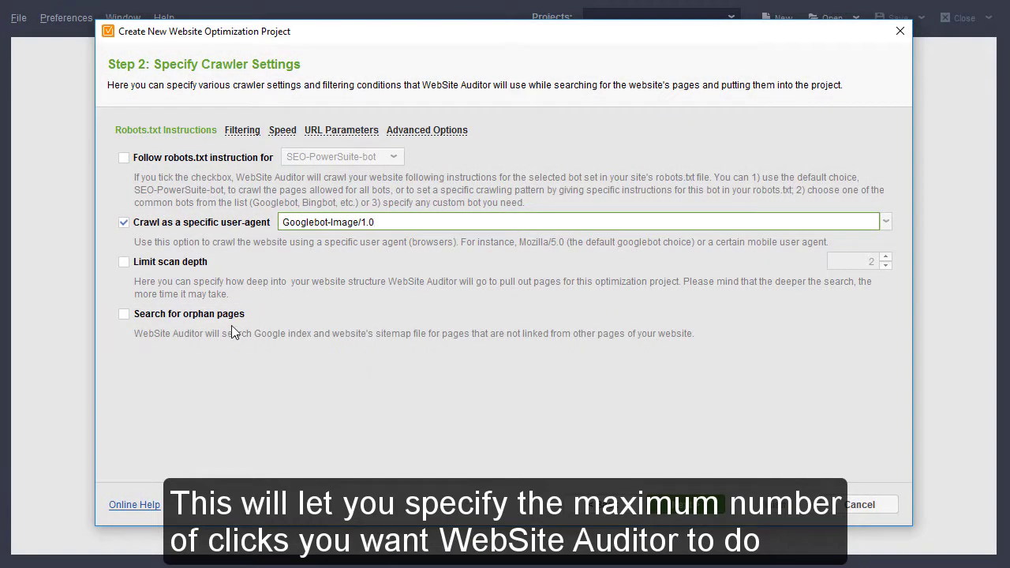
# Limit the scan depth to 2 and enable the search for orphan pages in all sources
pyautogui.click(123, 263)
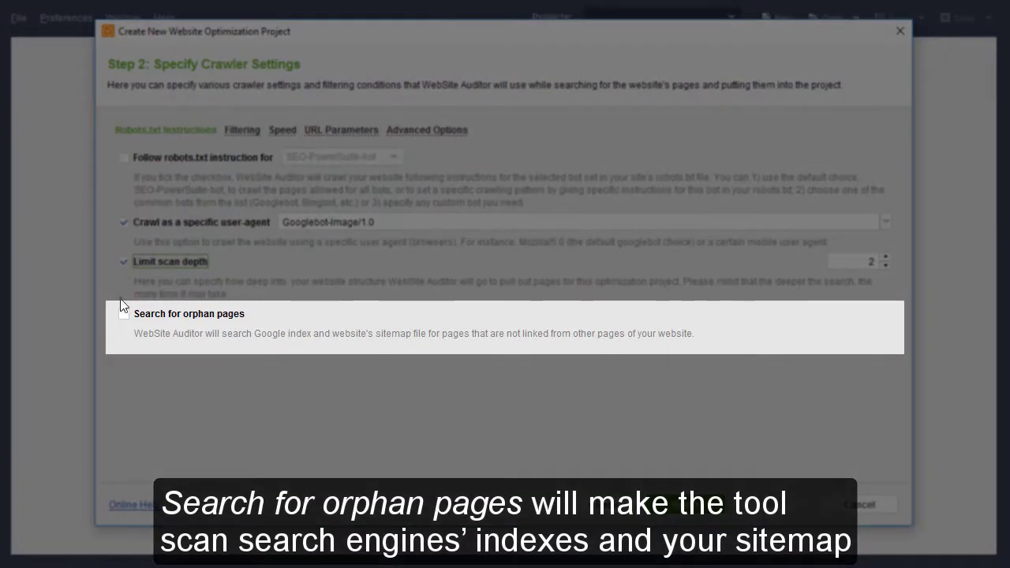
pyautogui.click(123, 313)
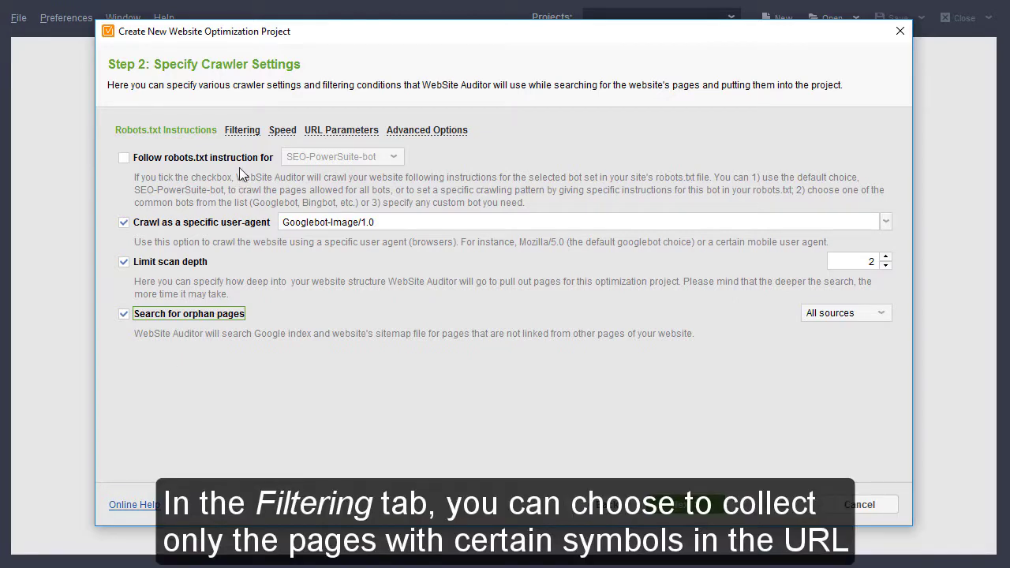
# Filter the crawl to collect only pages with "blog" in the URL and skip pages with "forum" in the URL
pyautogui.click(243, 131)
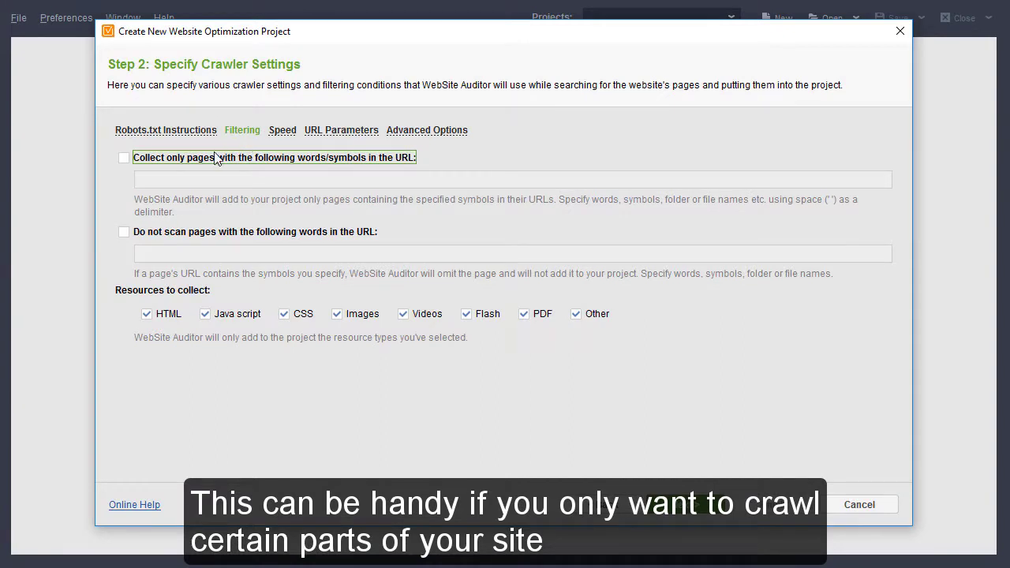
pyautogui.click(124, 159)
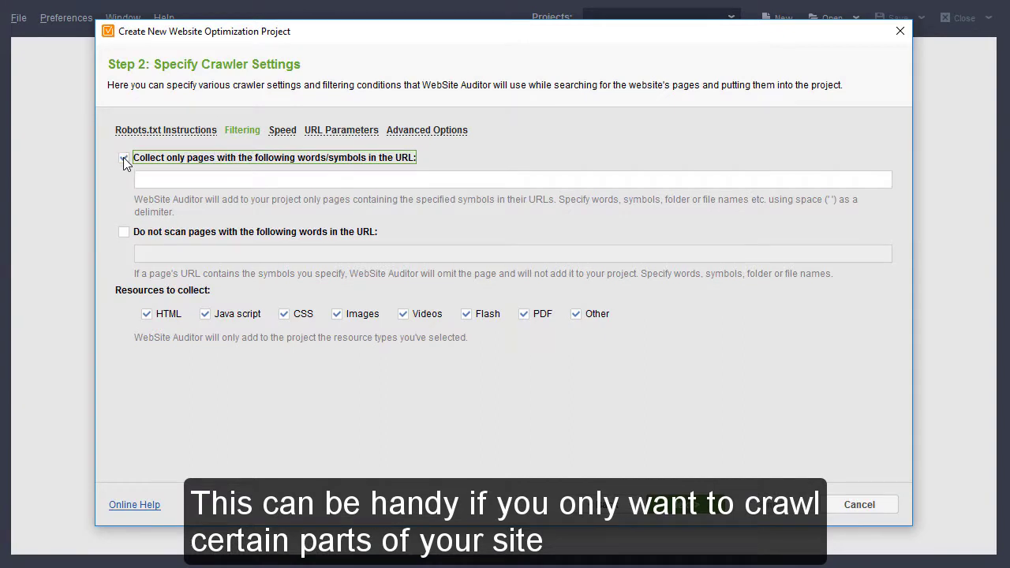
pyautogui.click(159, 177)
pyautogui.write('blog')
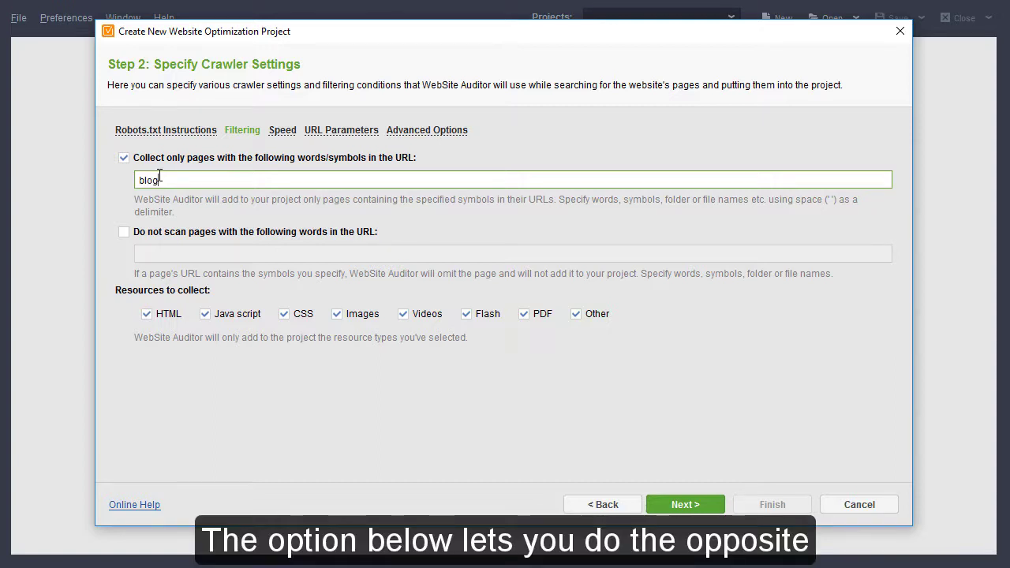
pyautogui.click(124, 232)
pyautogui.click(149, 249)
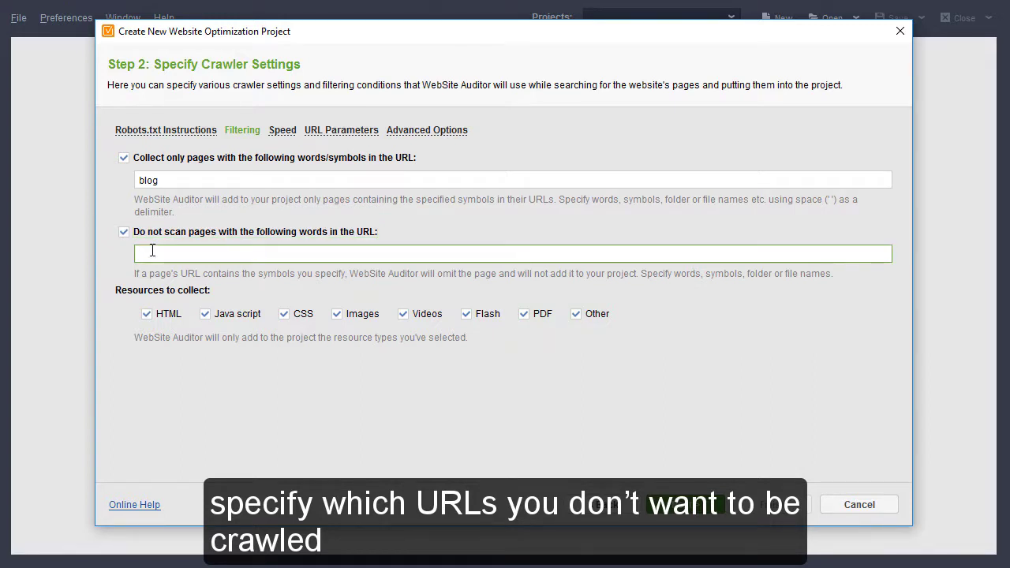
pyautogui.write('forum')
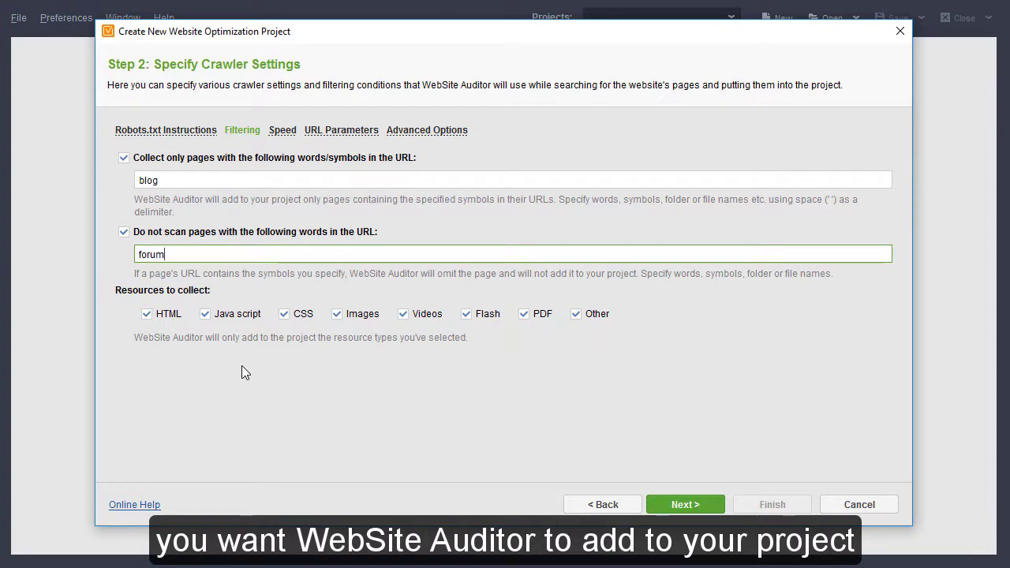
# Limit the crawler's speed to 10 requests to the website per 1 second
pyautogui.click(282, 131)
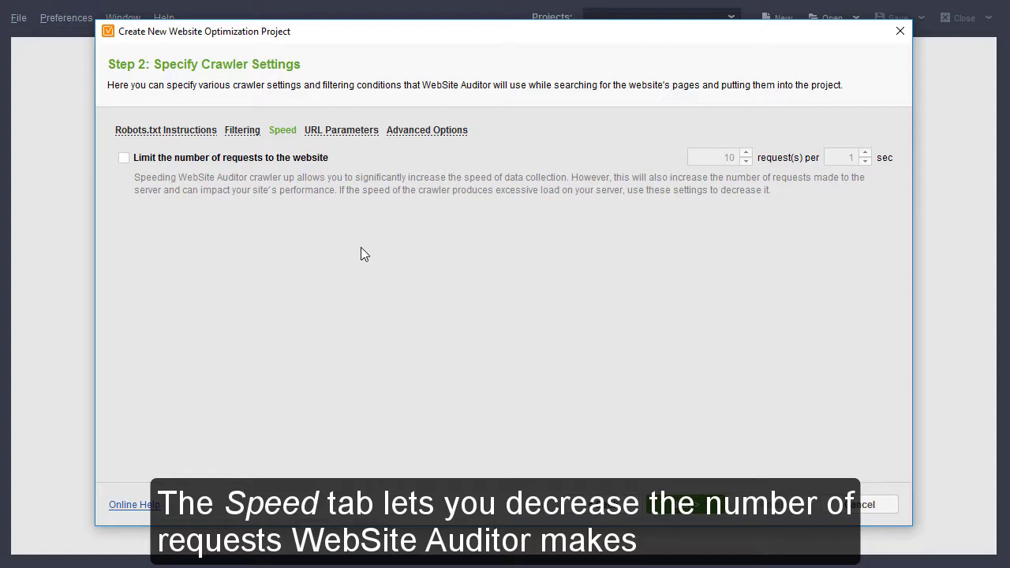
pyautogui.click(158, 158)
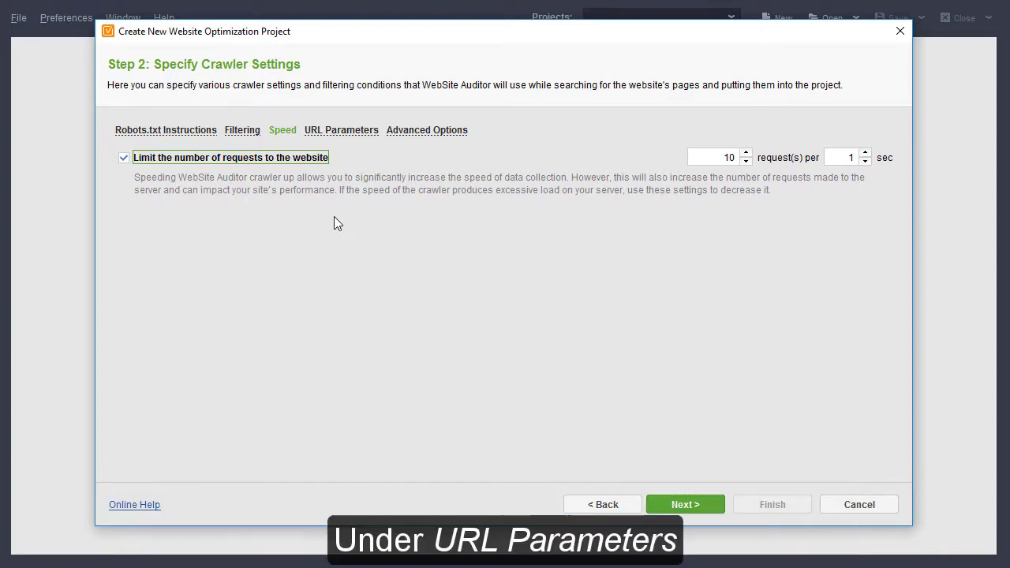
# Ignore custom URL parameters and remove aspsession-id, asp.net_sessionid and jsessionid from the parameter list
pyautogui.click(361, 132)
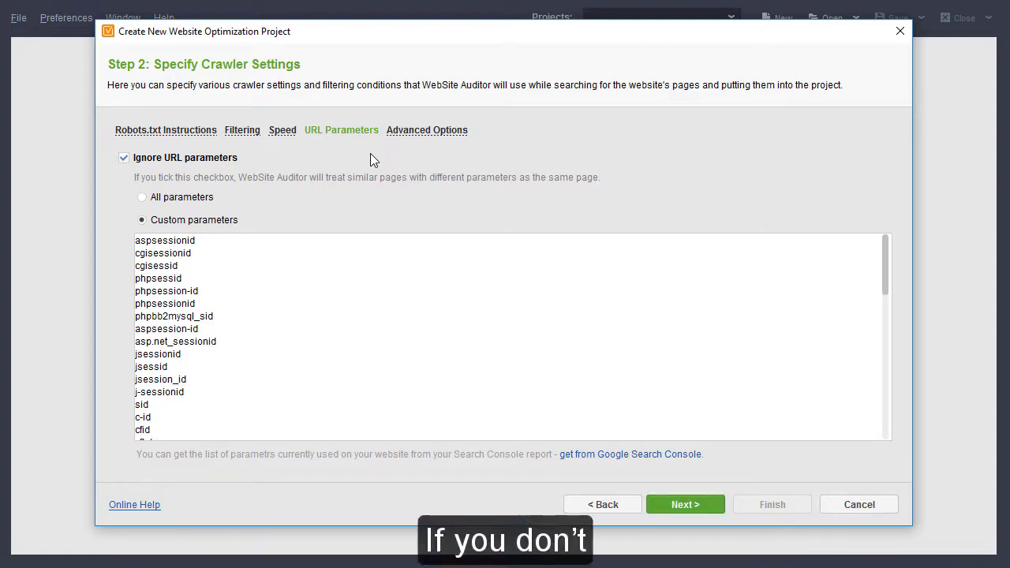
pyautogui.click(125, 160)
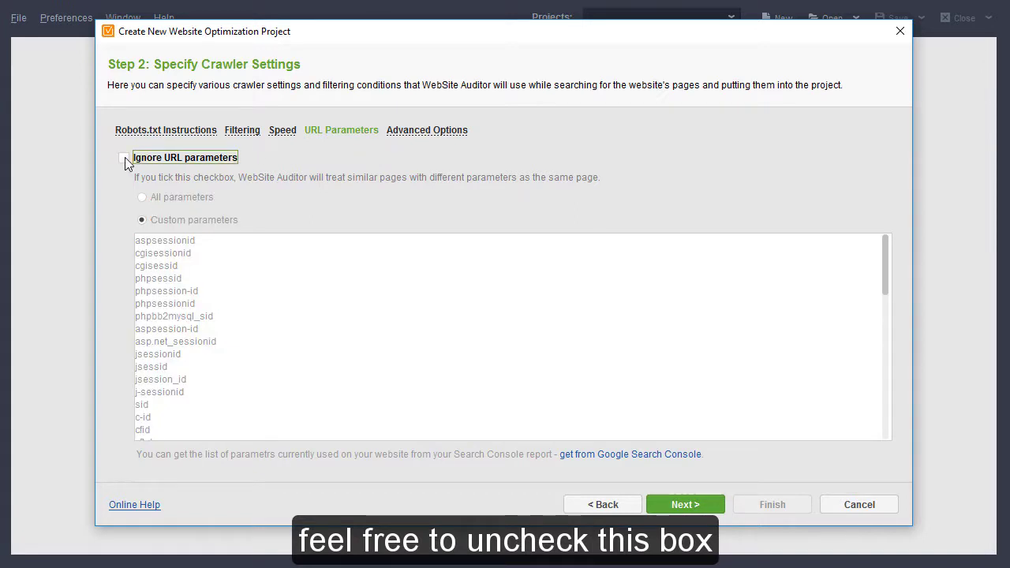
pyautogui.click(125, 160)
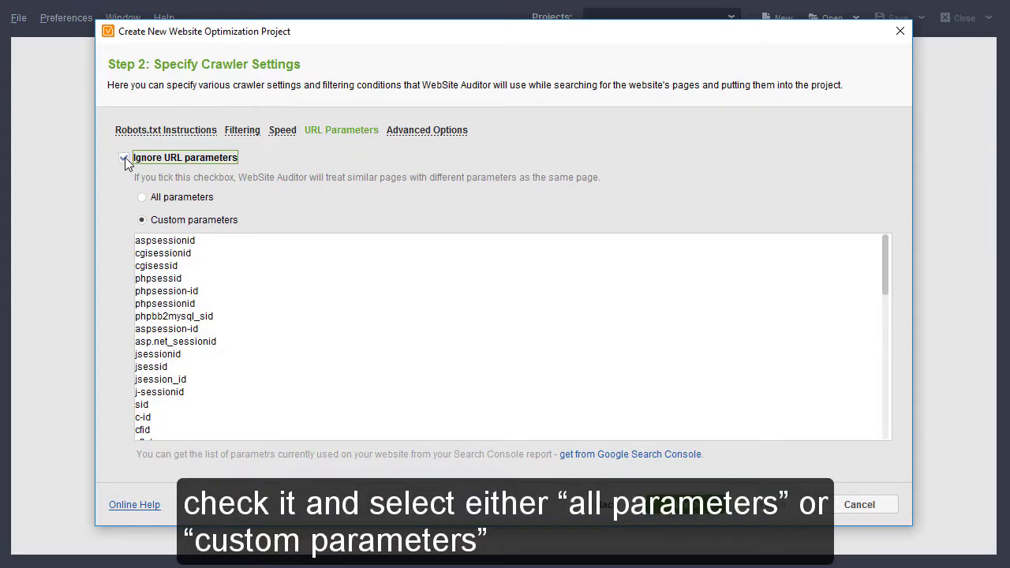
pyautogui.click(142, 198)
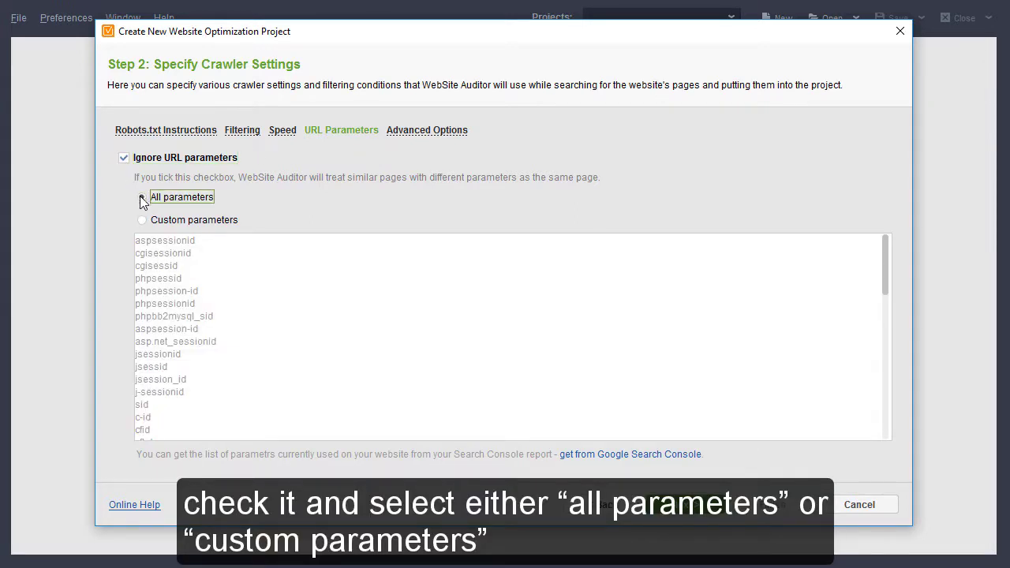
pyautogui.click(141, 220)
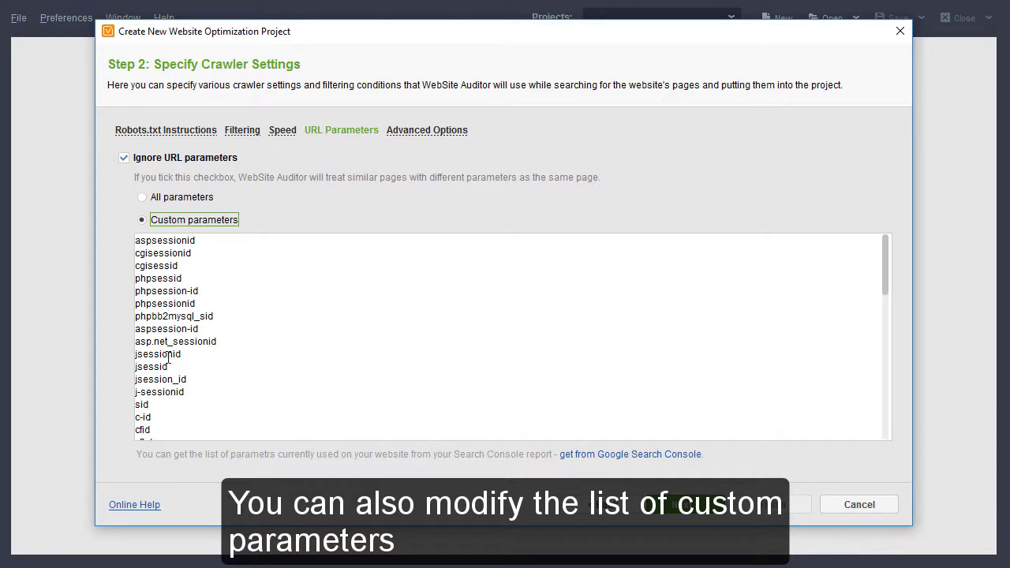
pyautogui.moveTo(189, 354); pyautogui.dragTo(131, 327)
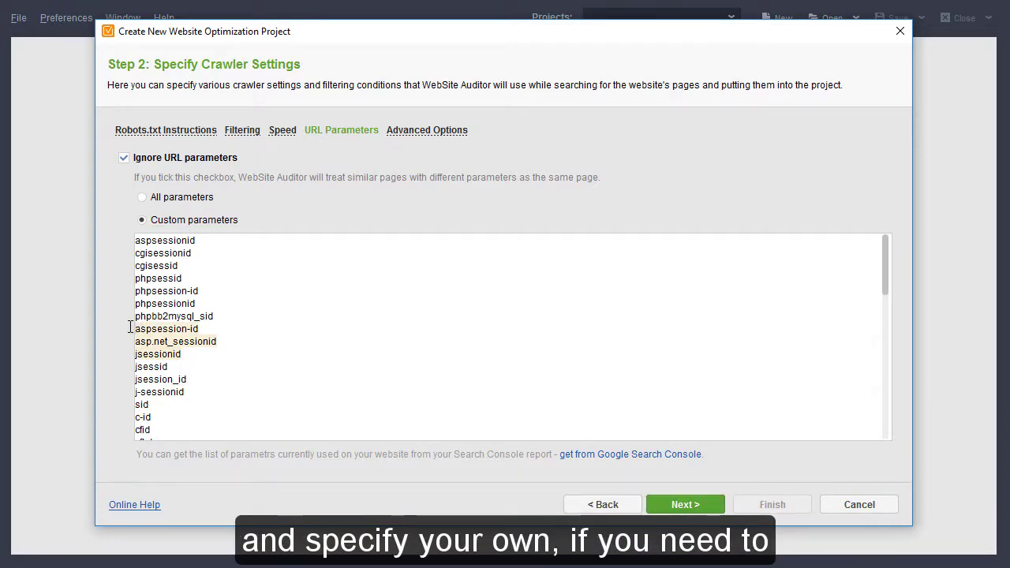
pyautogui.press('Delete')
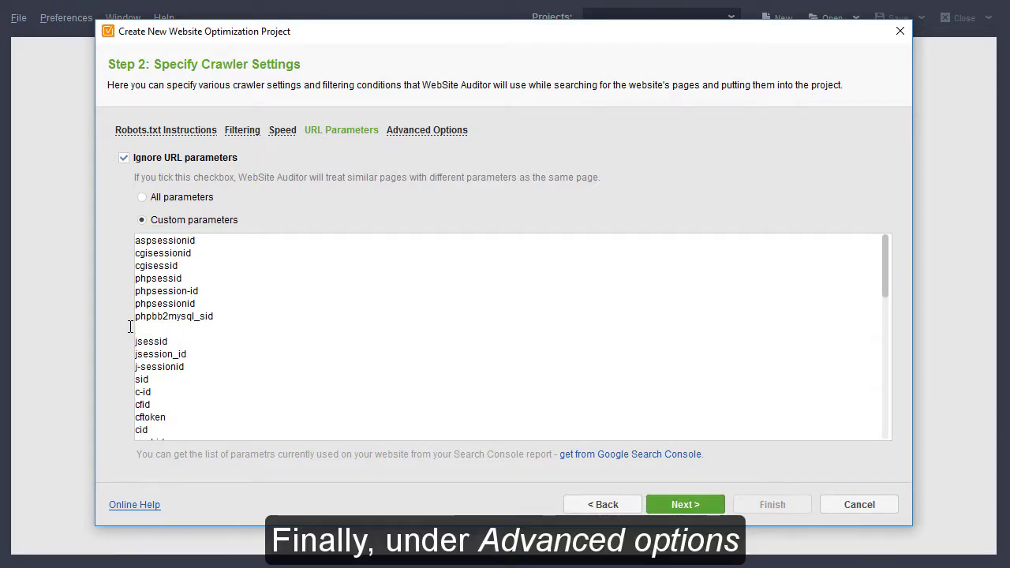
# Enable crawling of subdomains and JavaScript execution in the advanced crawler options
pyautogui.click(414, 135)
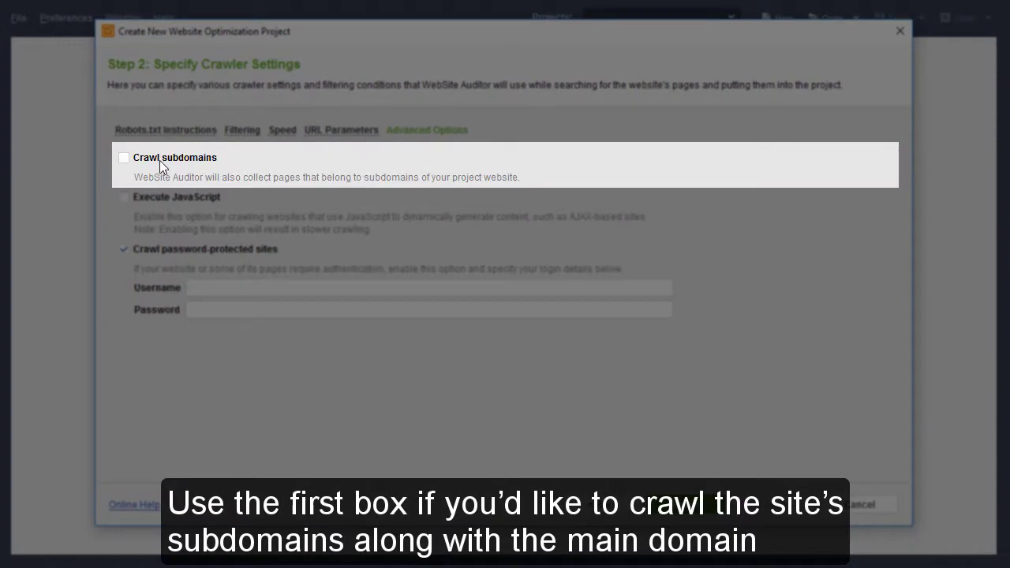
pyautogui.click(124, 158)
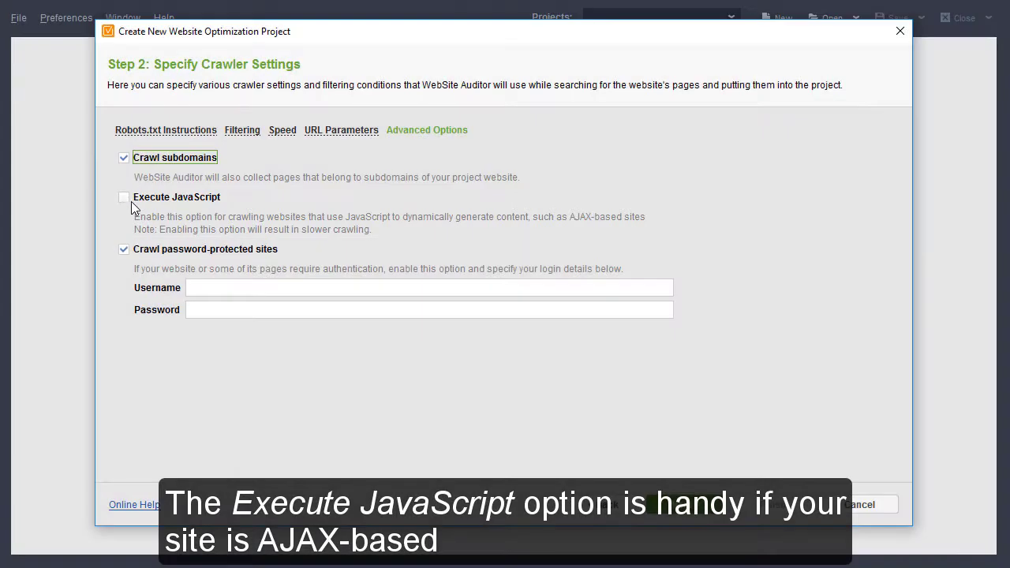
pyautogui.click(126, 198)
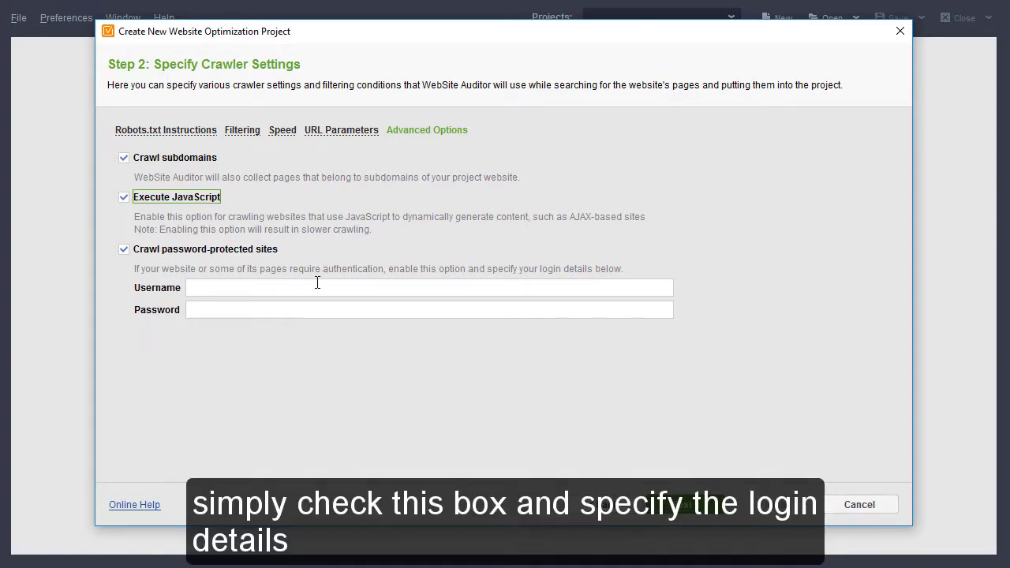
# Enter the username and password for crawling password-protected sites, and proceed to the wizard's following stage
pyautogui.click(317, 286)
pyautogui.write('user')
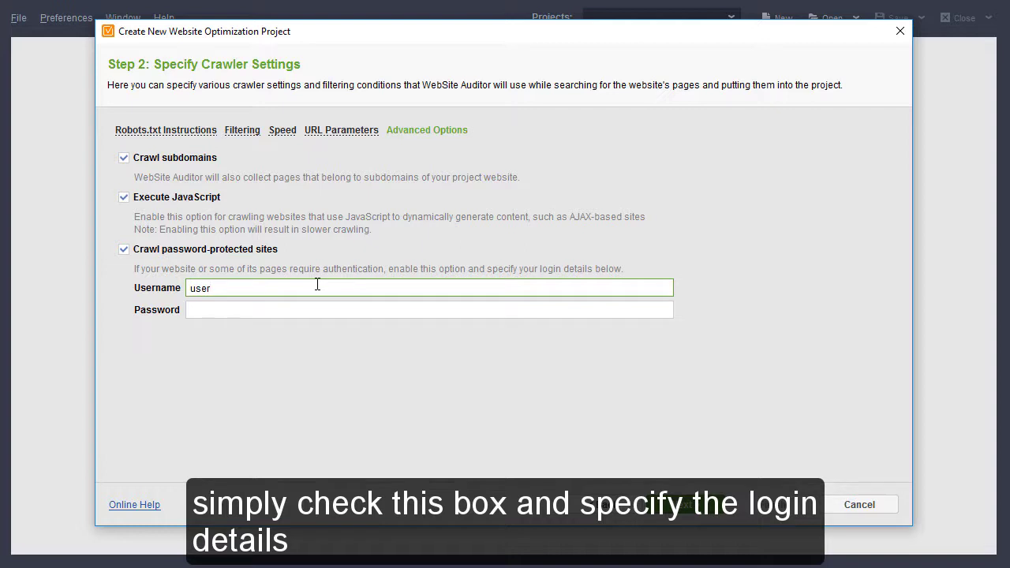
pyautogui.click(314, 309)
pyautogui.write('•••••')
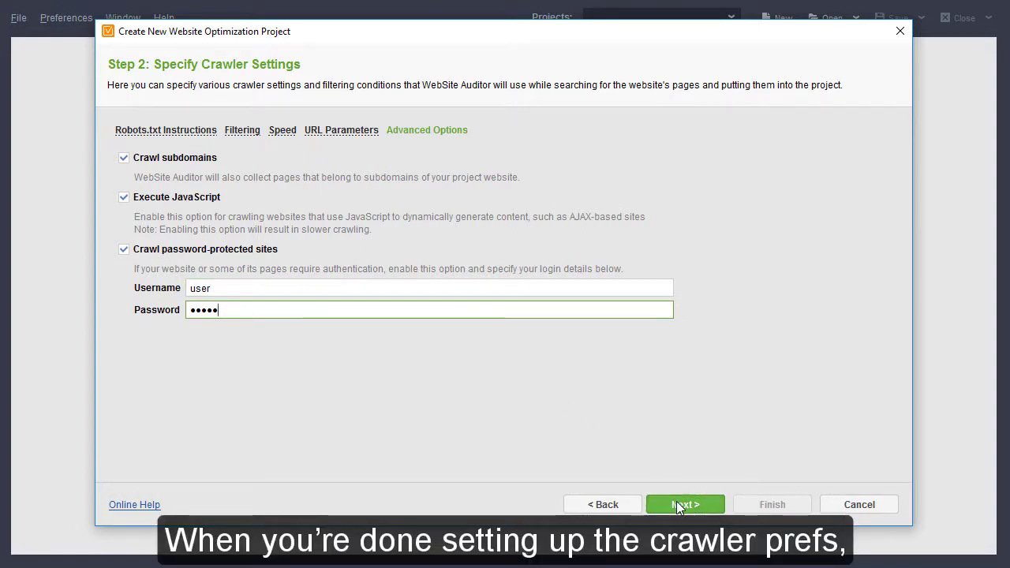
pyautogui.click(679, 505)
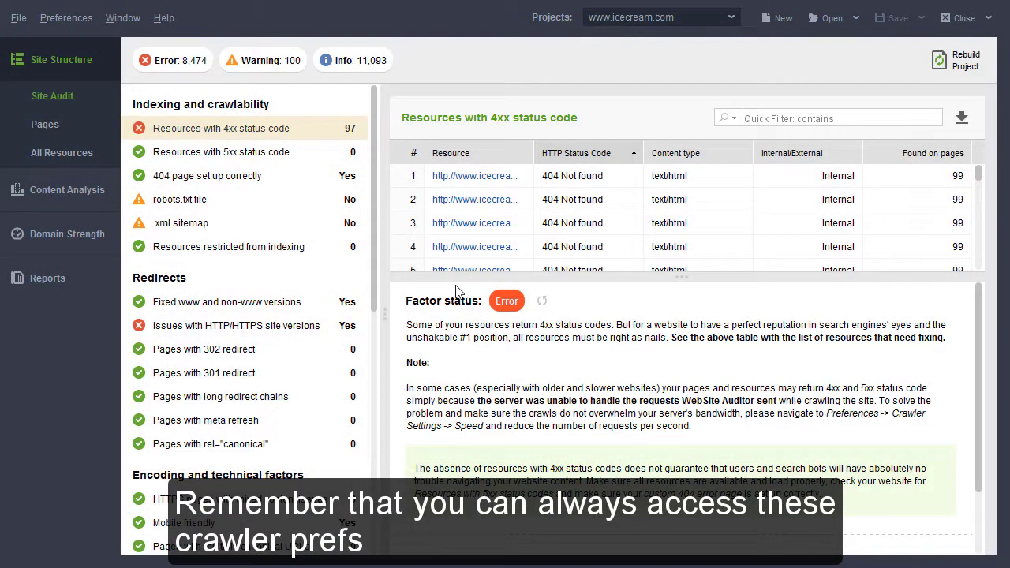
pyautogui.click(68, 21)
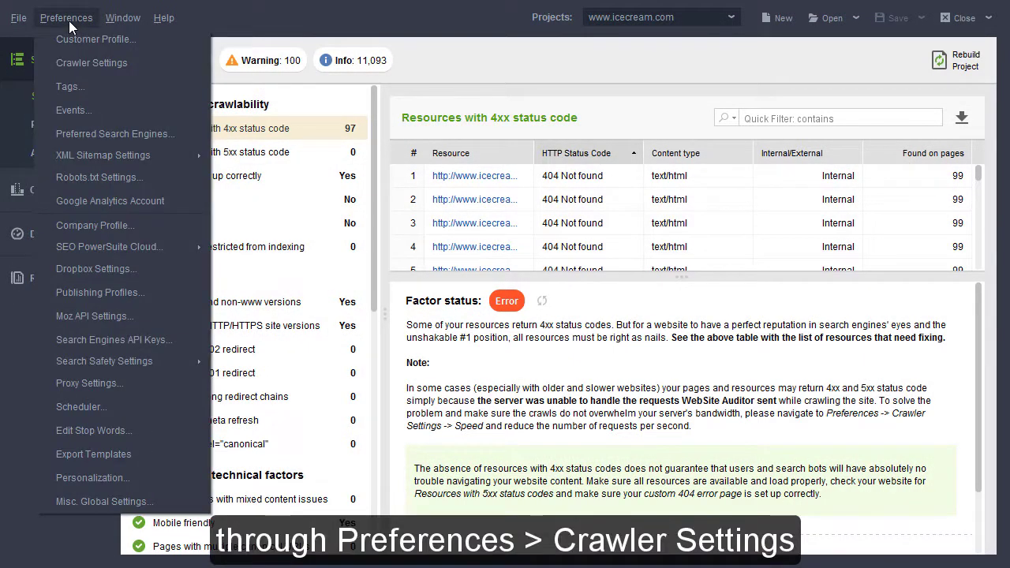
pyautogui.click(127, 68)
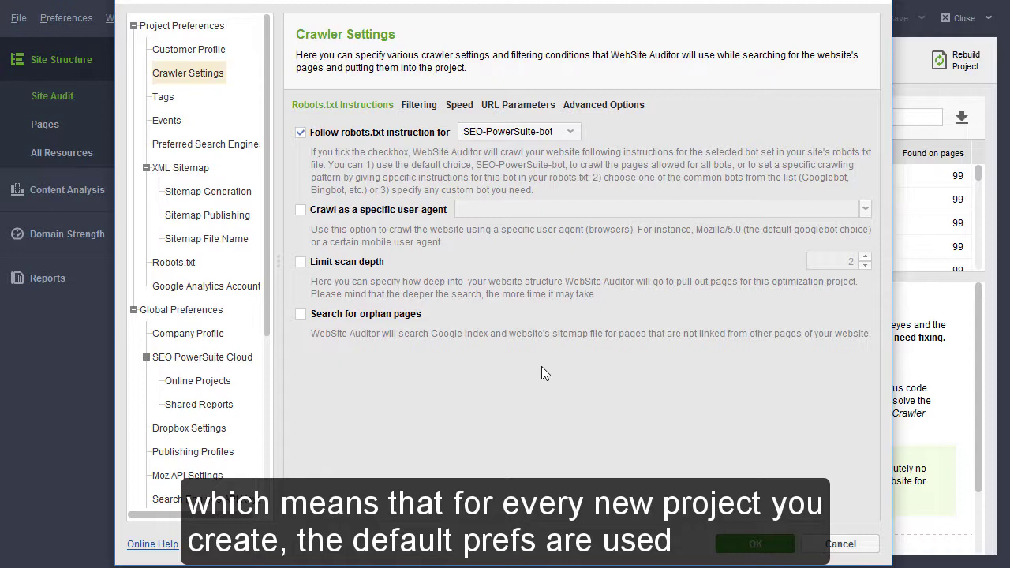
pyautogui.click(727, 544)
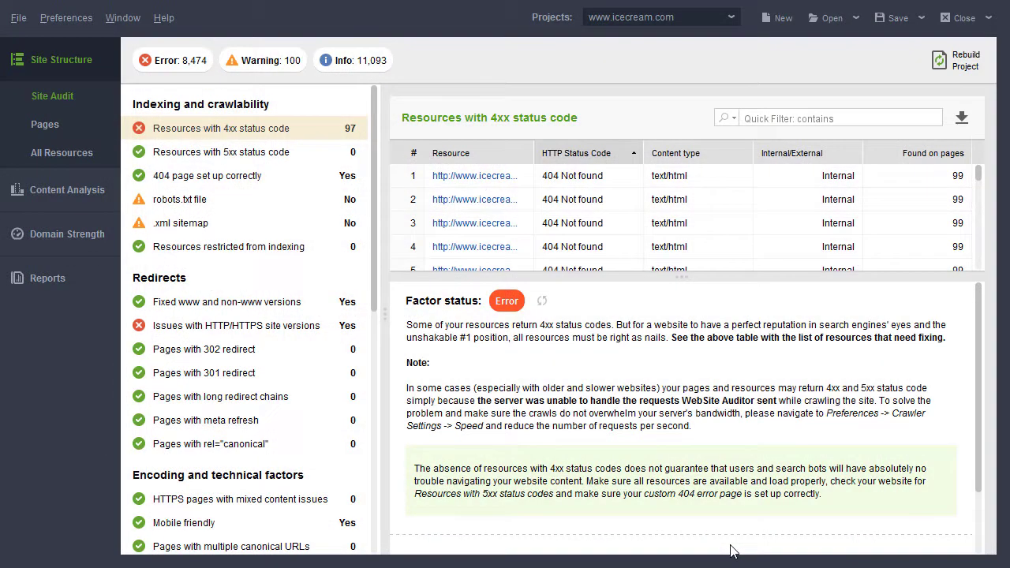